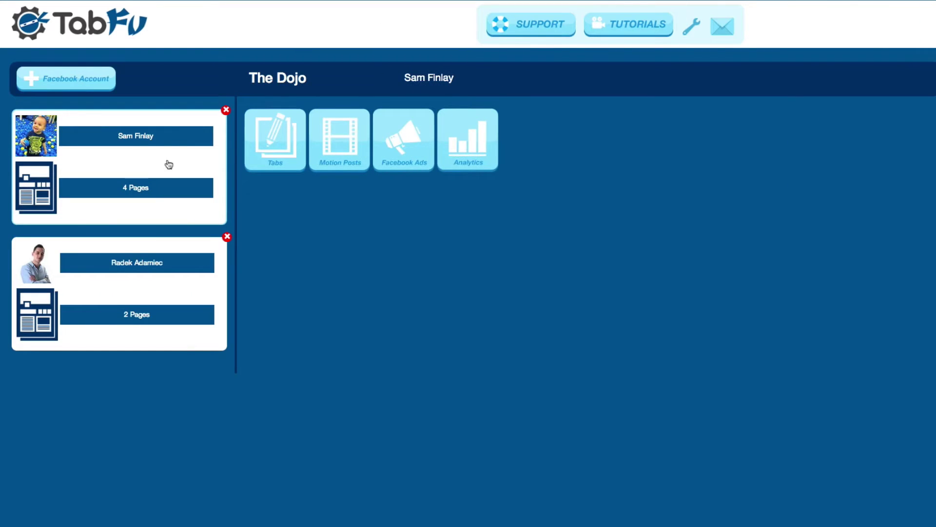
click(274, 150)
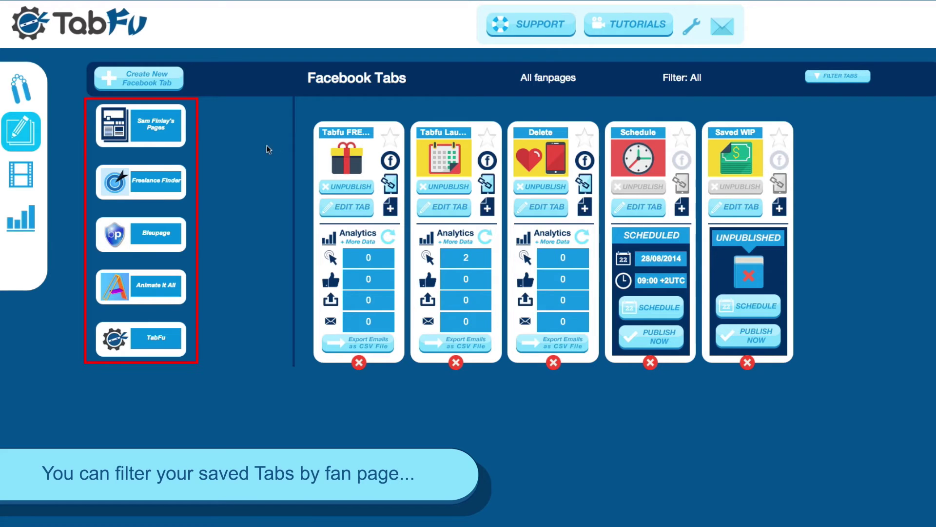
click(156, 185)
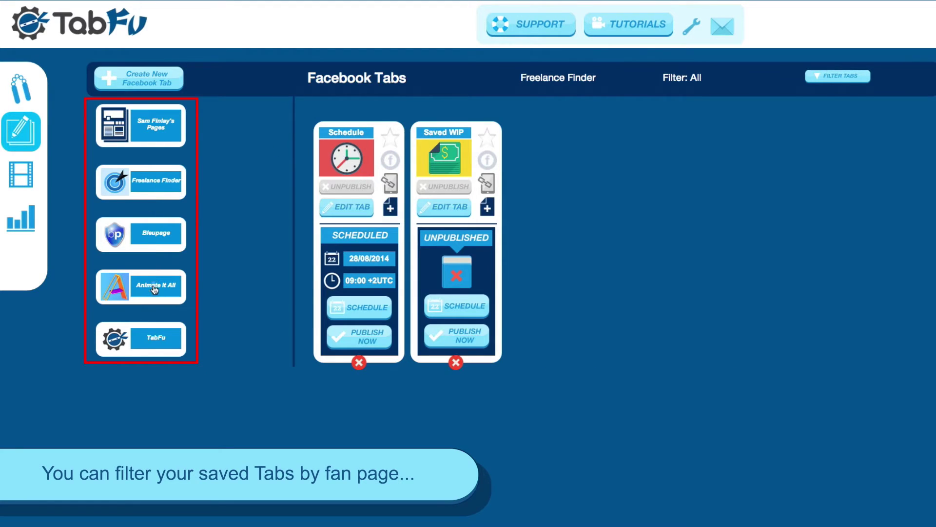
click(154, 289)
click(156, 345)
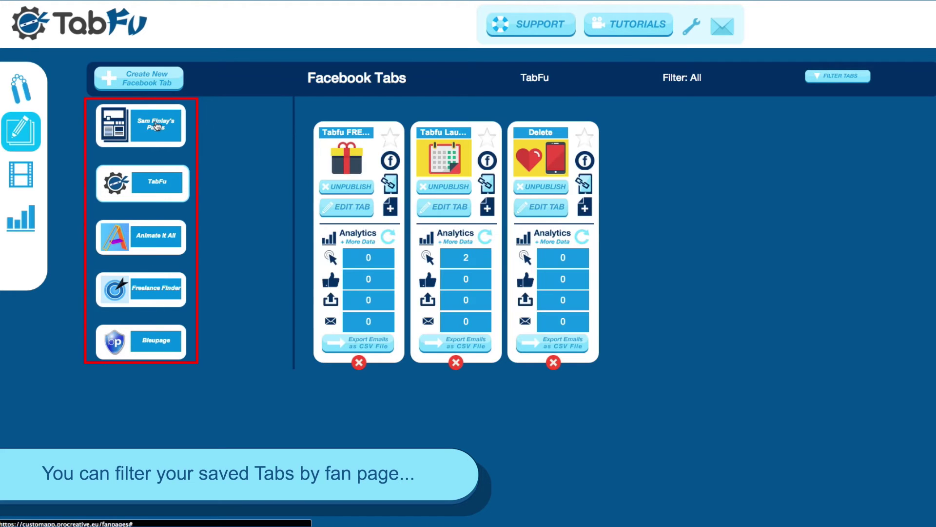
click(157, 127)
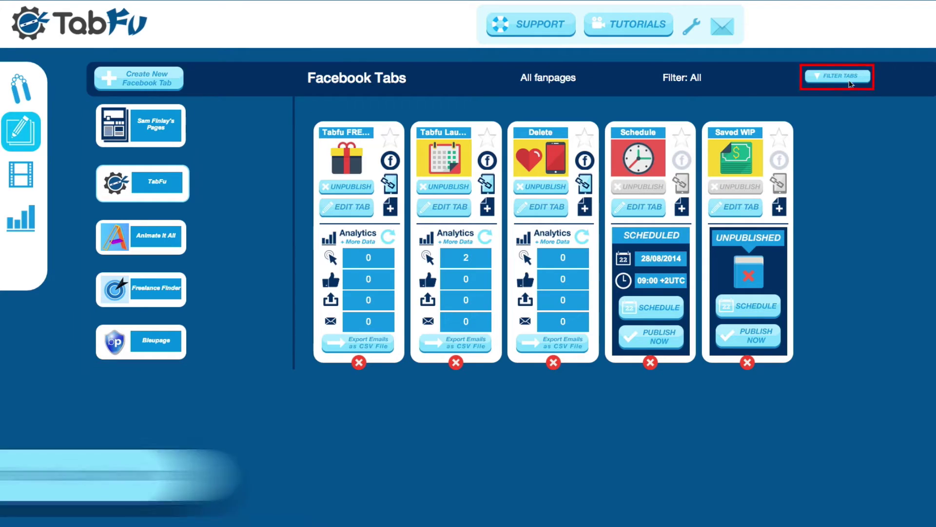
click(849, 76)
click(843, 90)
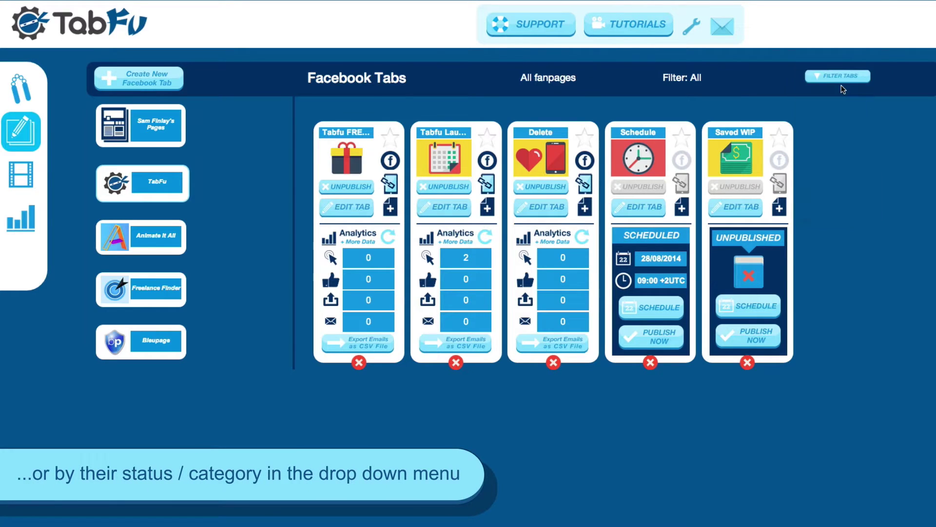
click(842, 86)
click(843, 84)
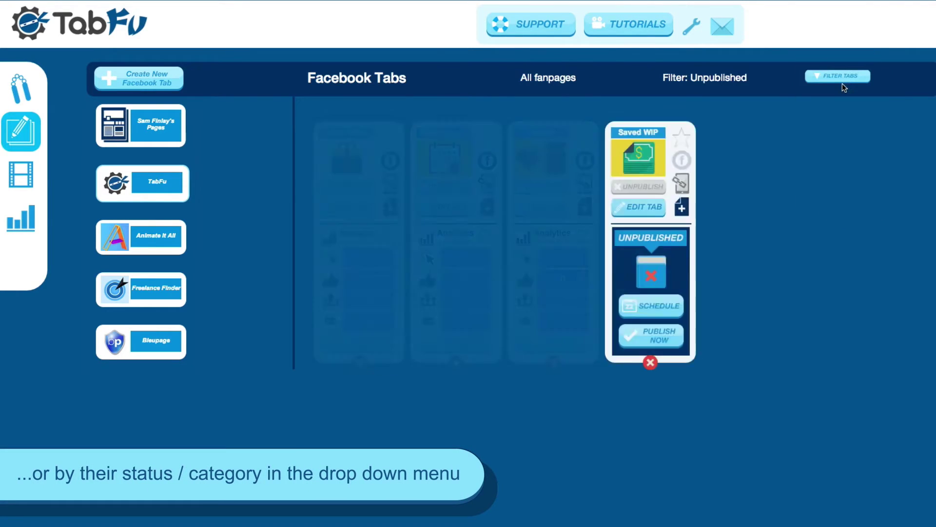
click(842, 83)
click(844, 86)
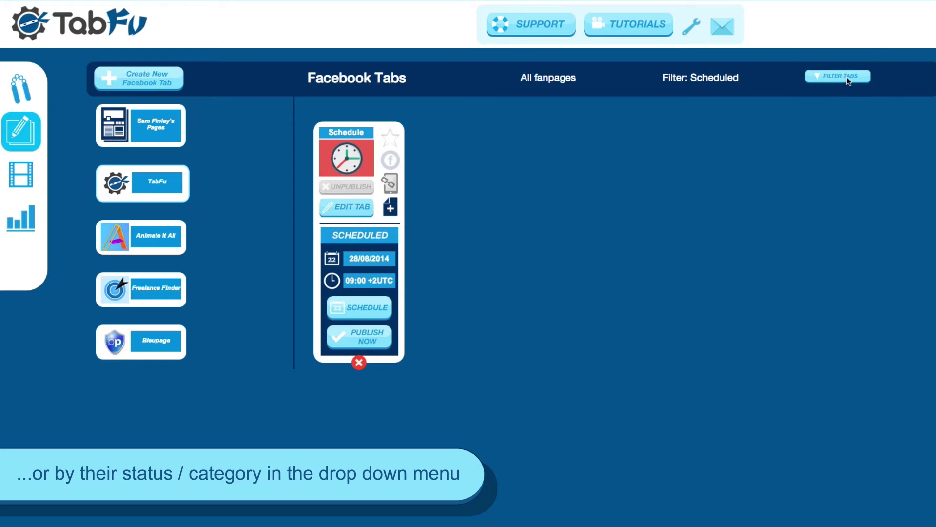
click(847, 76)
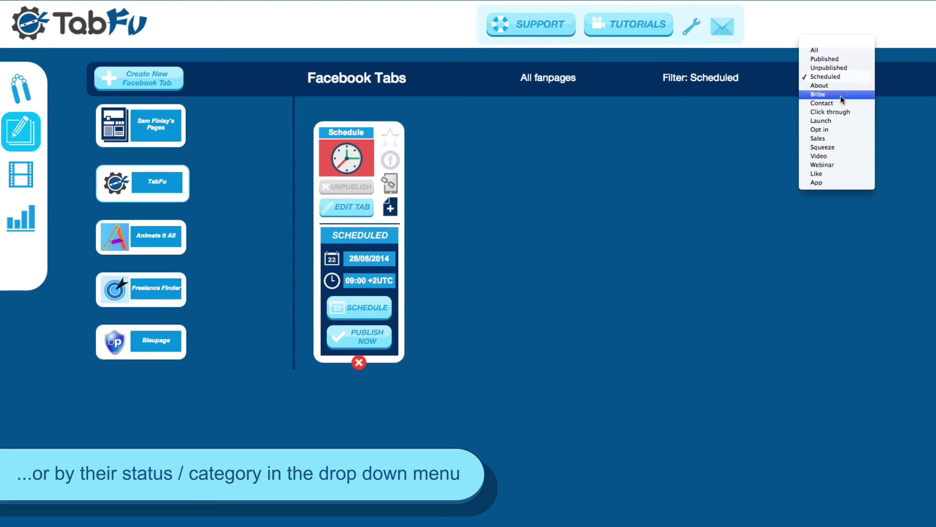
click(838, 49)
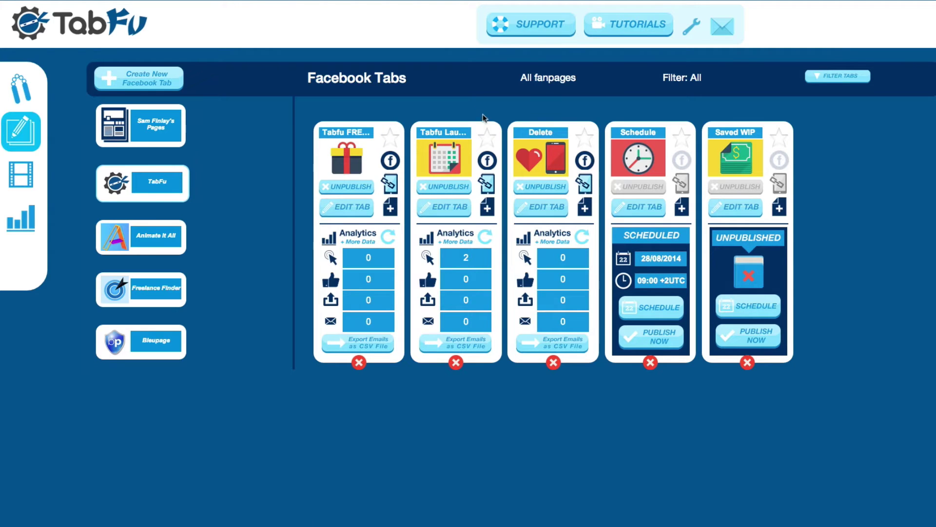
Star the Tabfu Launch and Saved WIP tabs as favourites
click(488, 139)
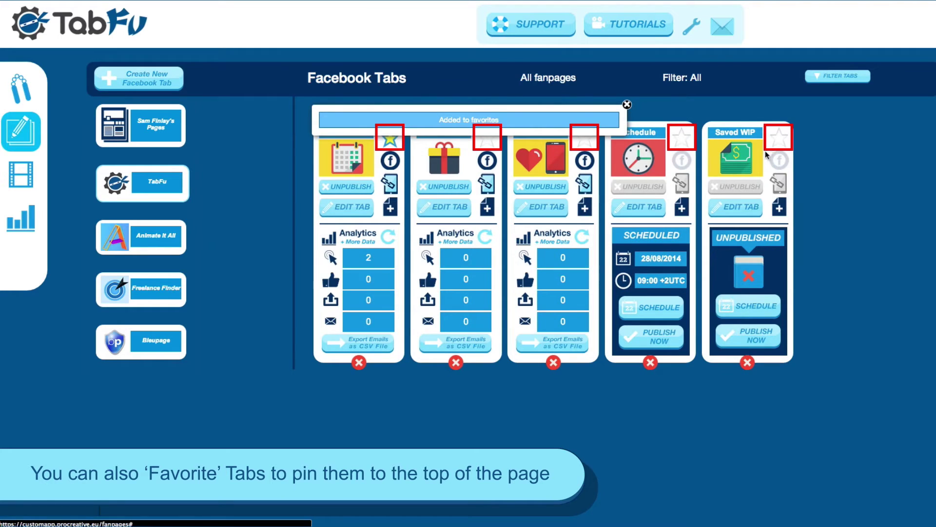
click(780, 139)
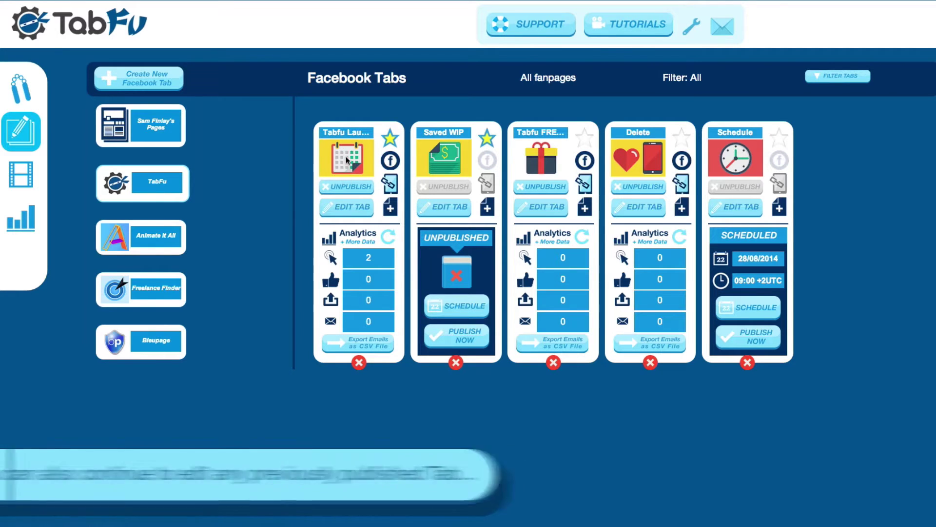
Change the launch tab's first feature point to 'Continue to edit once published' and republish the changes
click(345, 208)
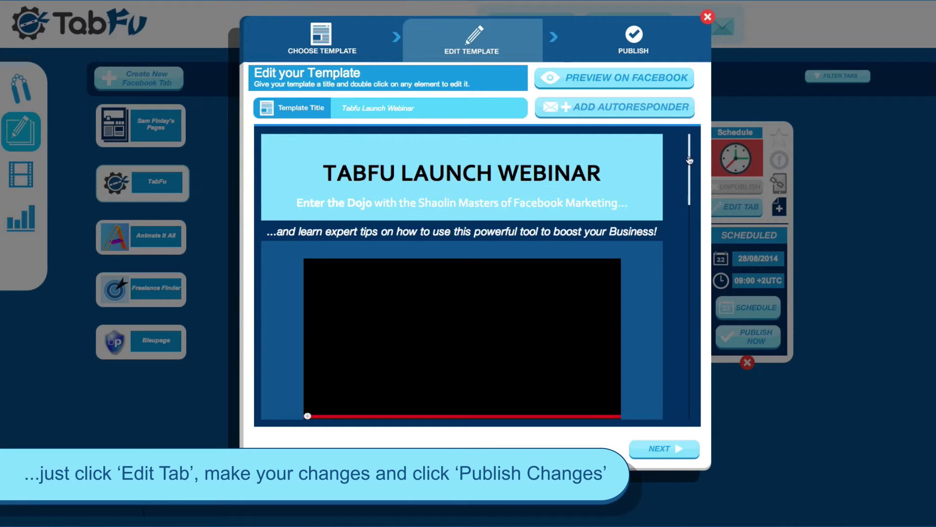
scroll(685, 245, down, 5)
scroll(685, 245, down, 8)
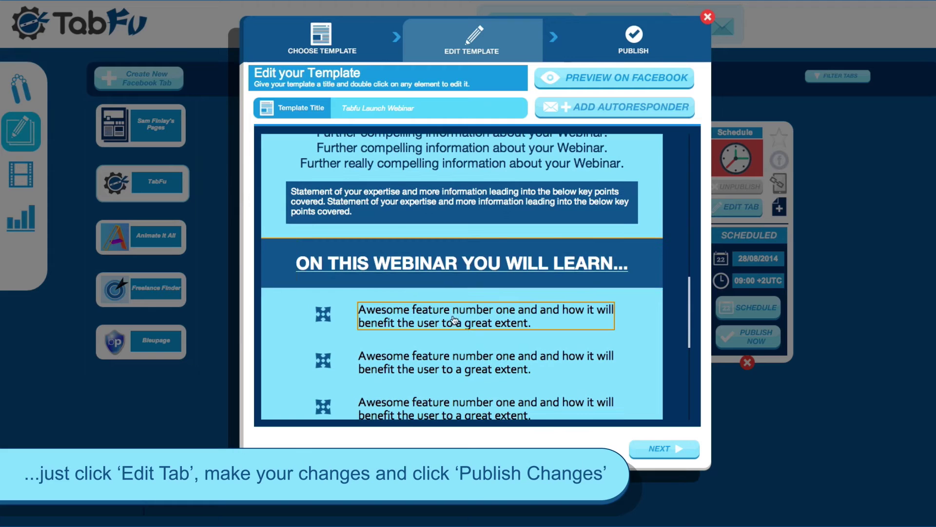
double_click(454, 319)
drag(454, 320, 403, 281)
text(Continue to edit once published)
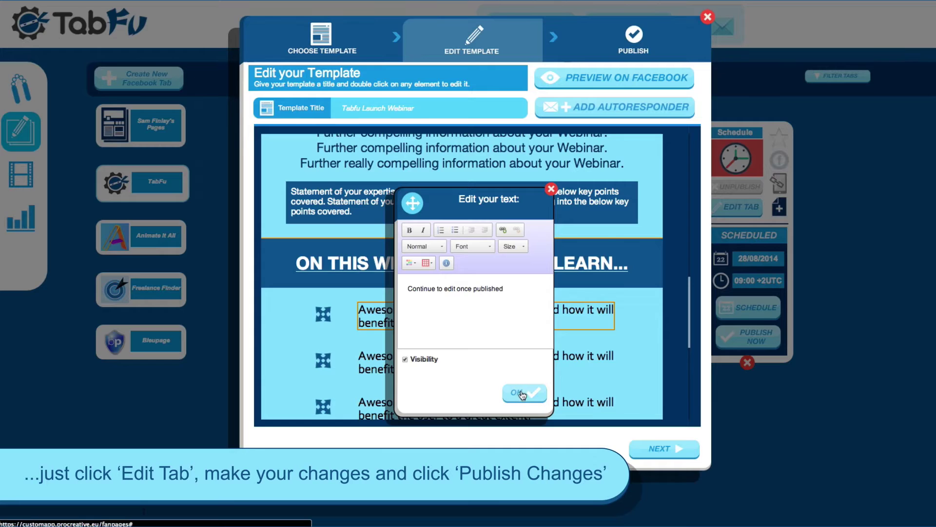
click(530, 393)
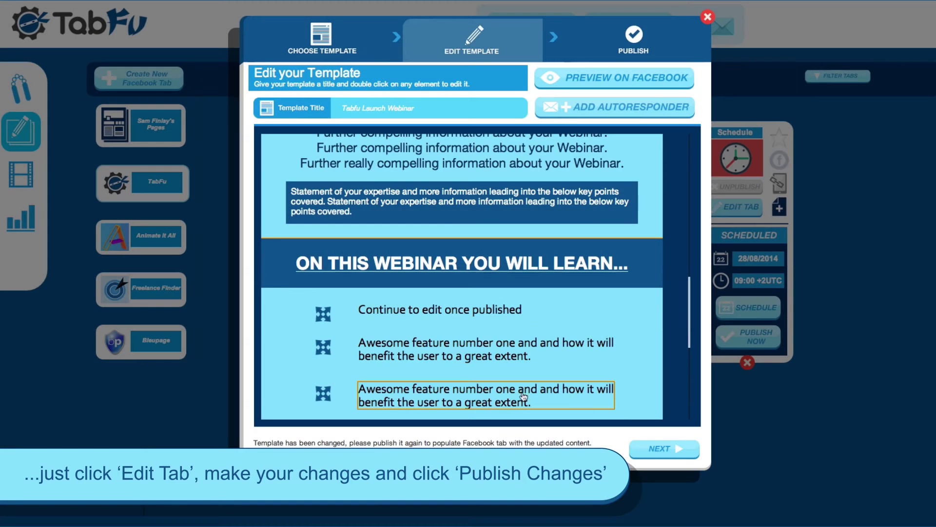
click(682, 449)
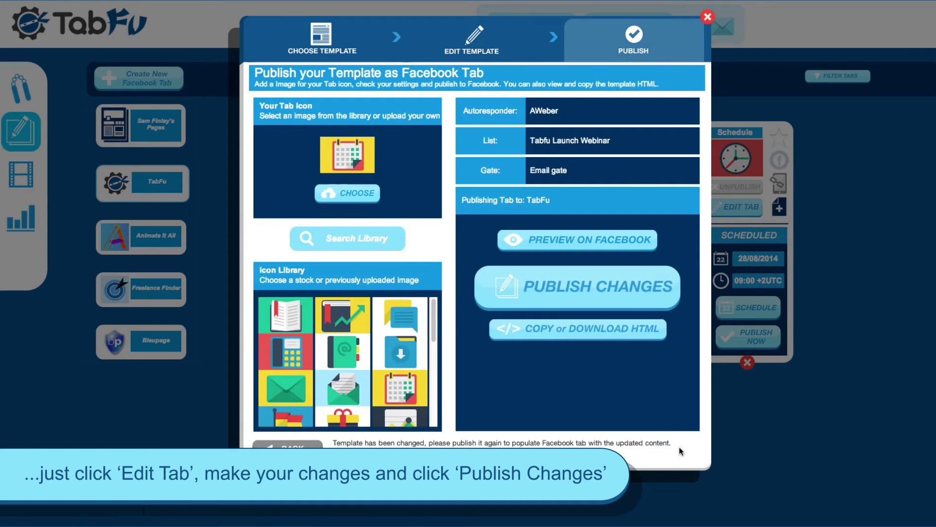
click(613, 287)
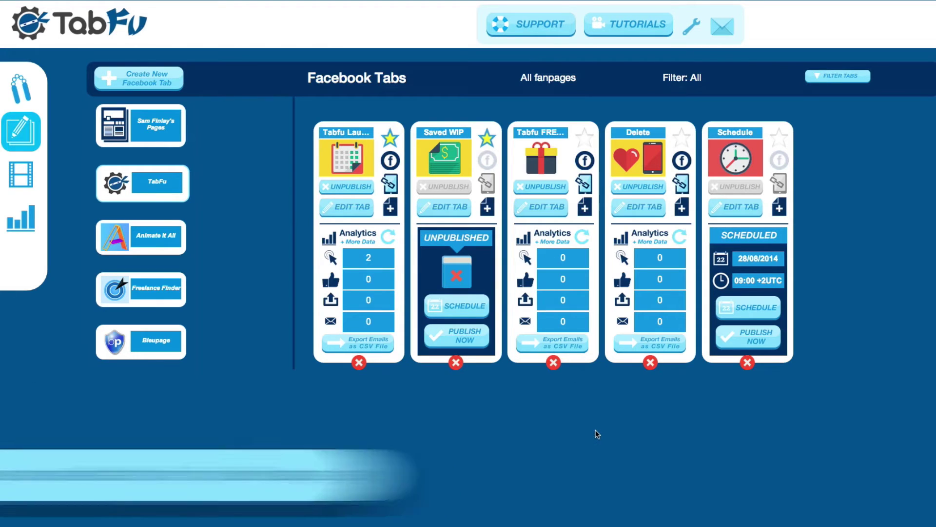
Unpublish the Delete tab, then delete both the Delete and Saved WIP tabs
click(645, 188)
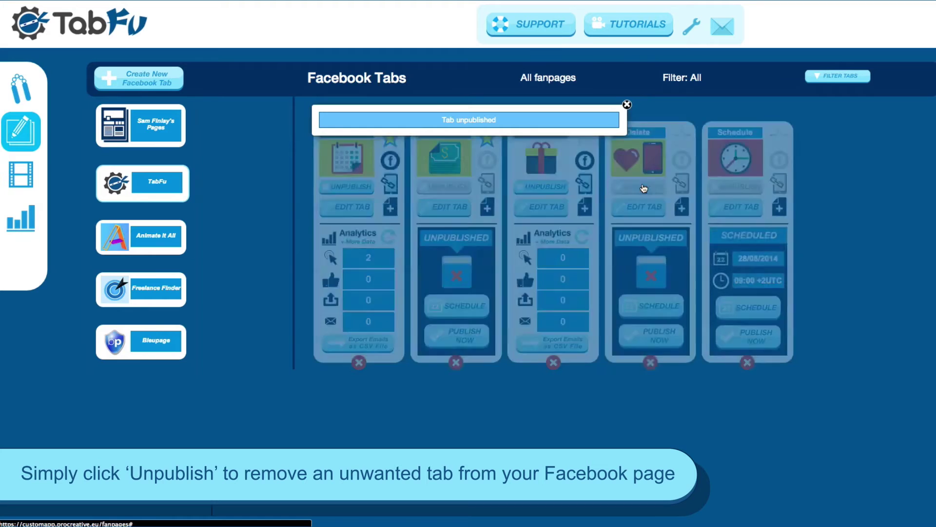
click(627, 106)
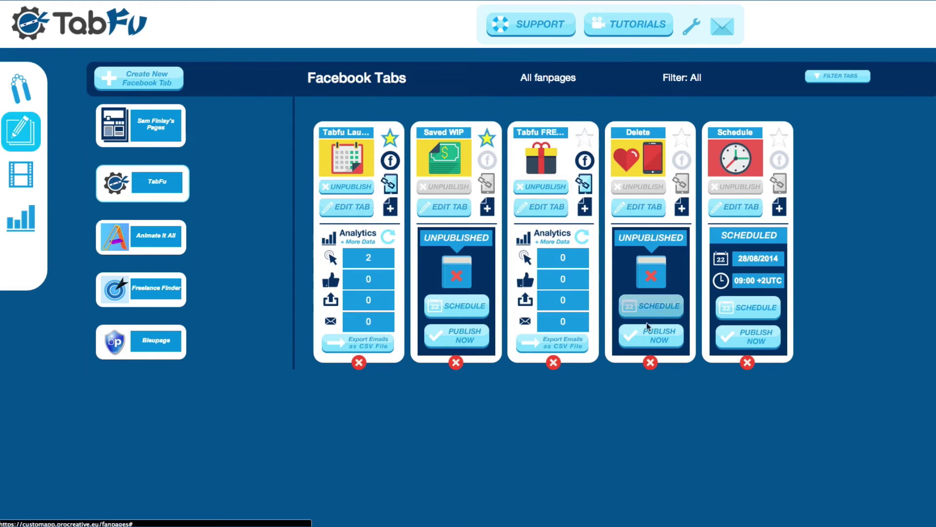
click(650, 363)
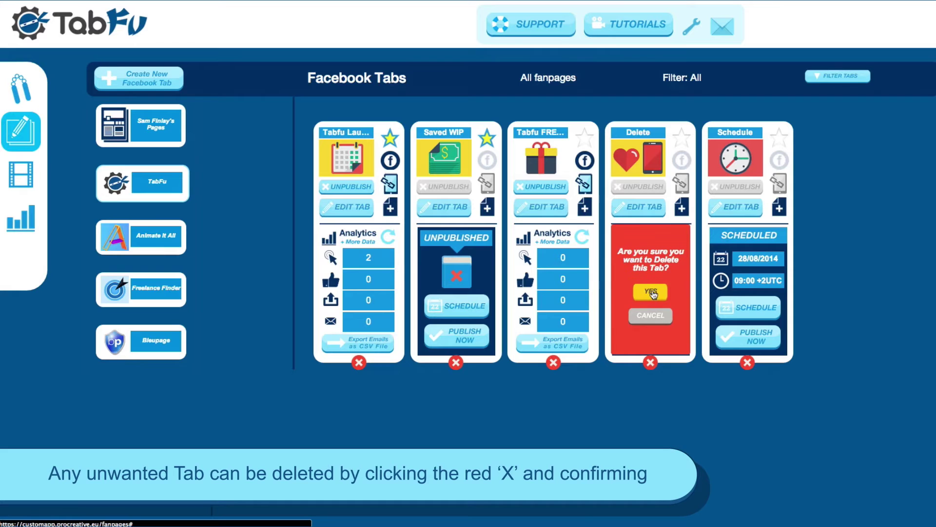
click(652, 293)
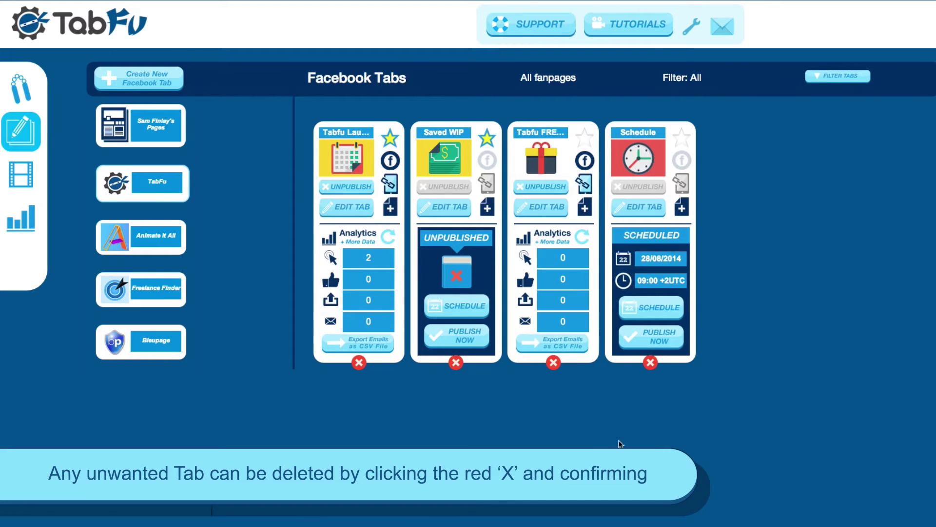
click(456, 362)
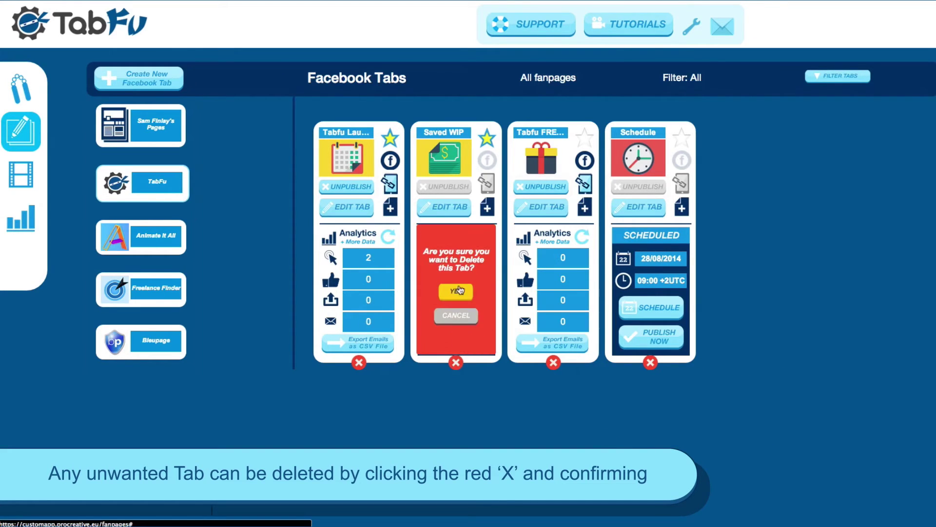
click(457, 291)
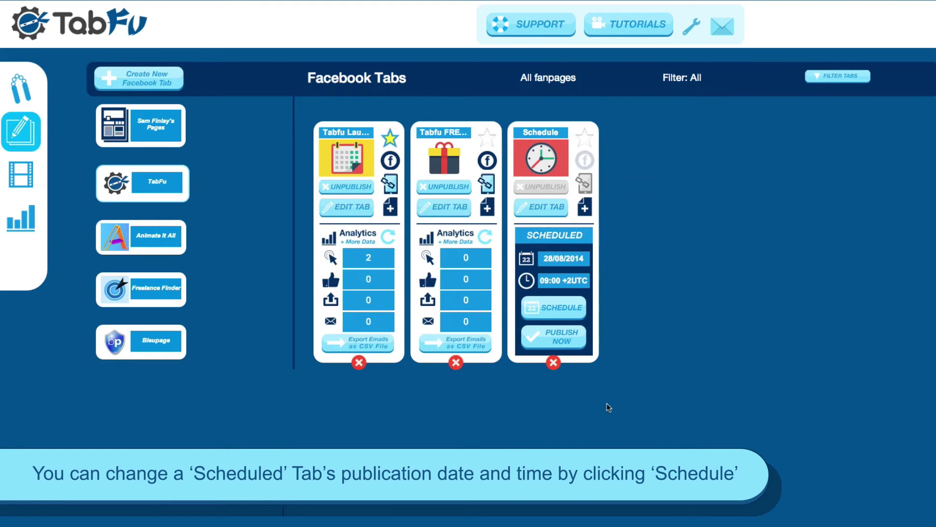
Publish the Schedule tab now to the TabFu fan page, skipping its scheduled date
click(564, 307)
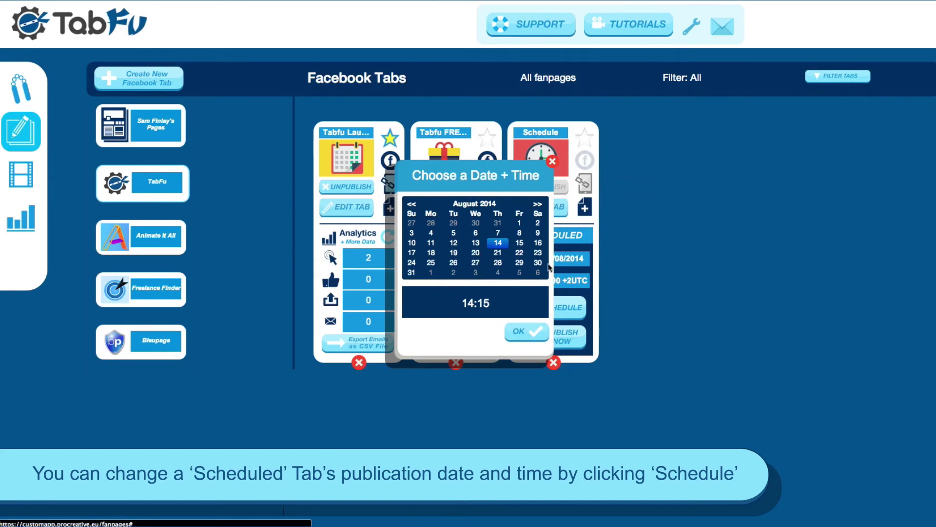
click(552, 163)
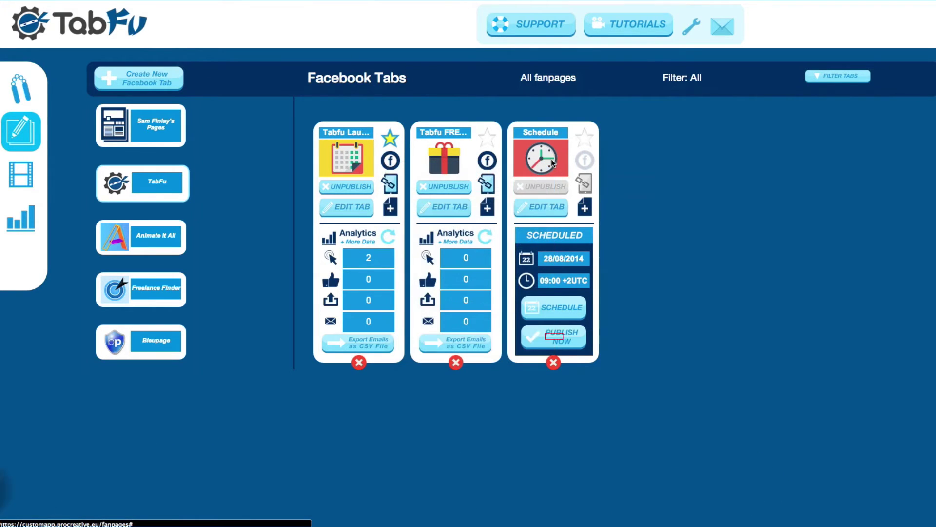
click(560, 339)
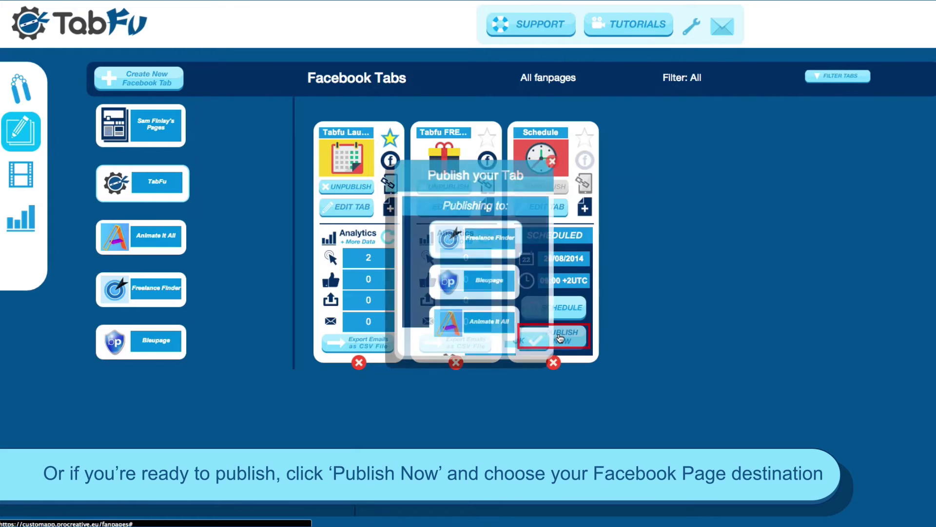
drag(545, 260, 545, 292)
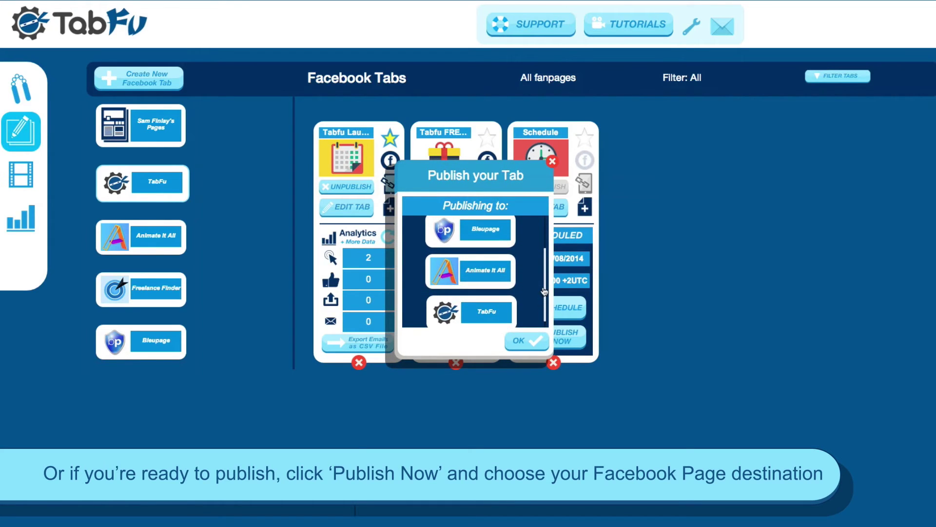
click(491, 314)
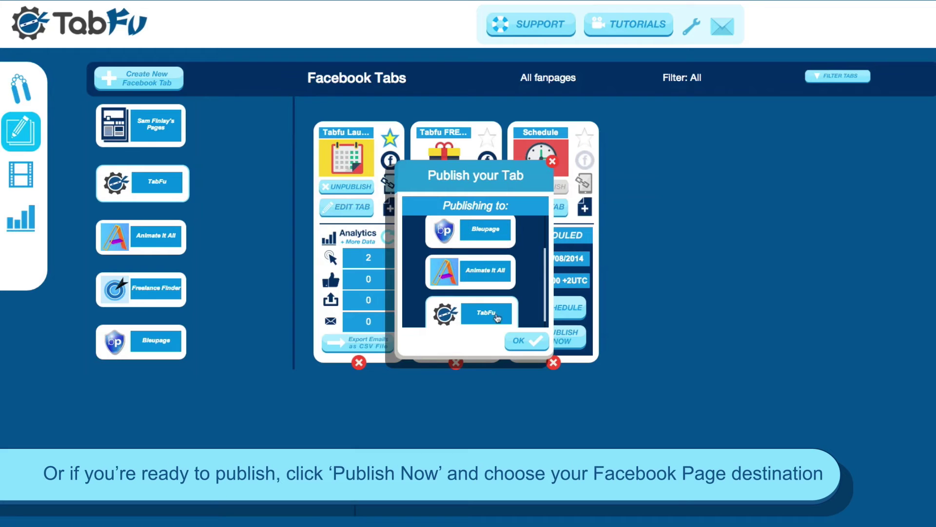
click(525, 340)
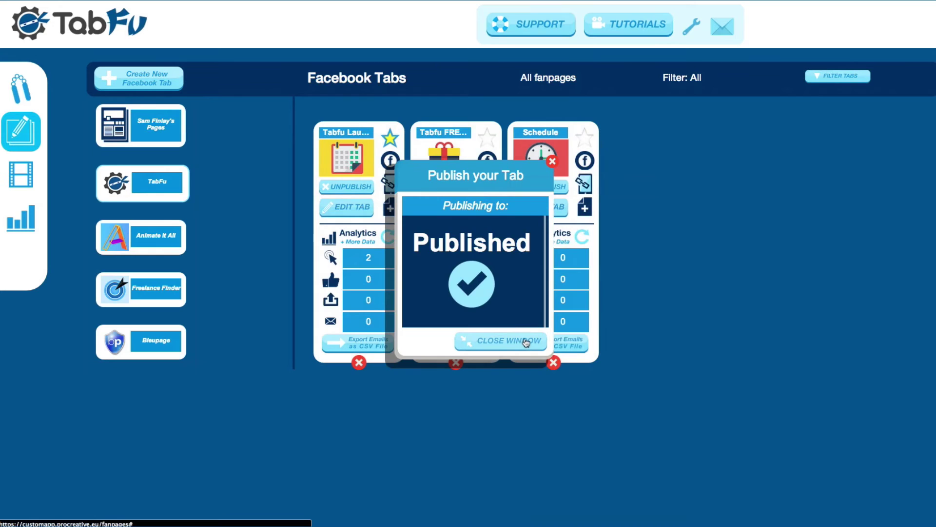
click(526, 341)
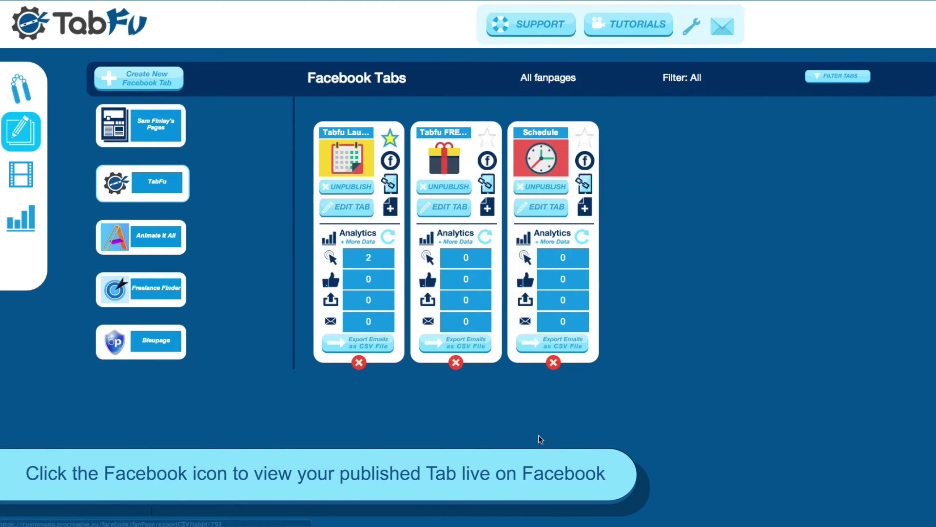
click(587, 161)
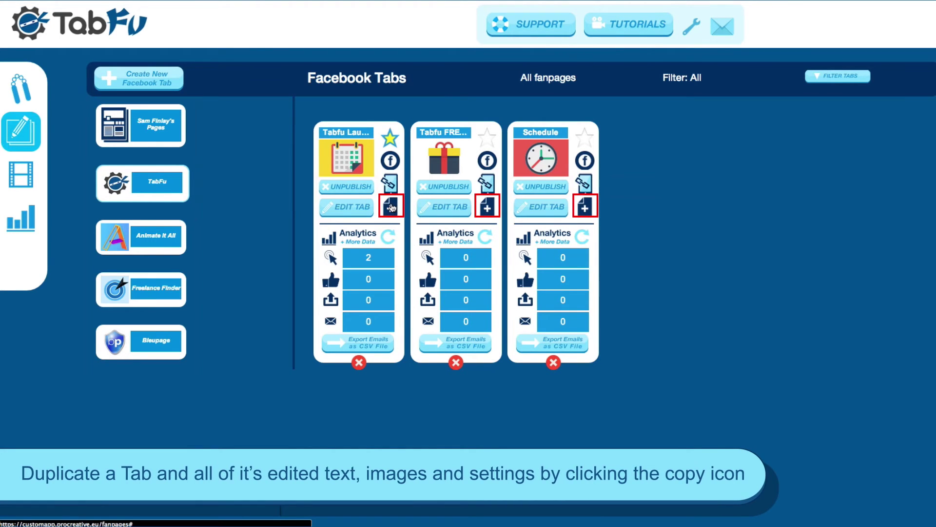
Duplicate the Tabfu Launch Webinar tab and bring the copy to its publishing step
click(391, 208)
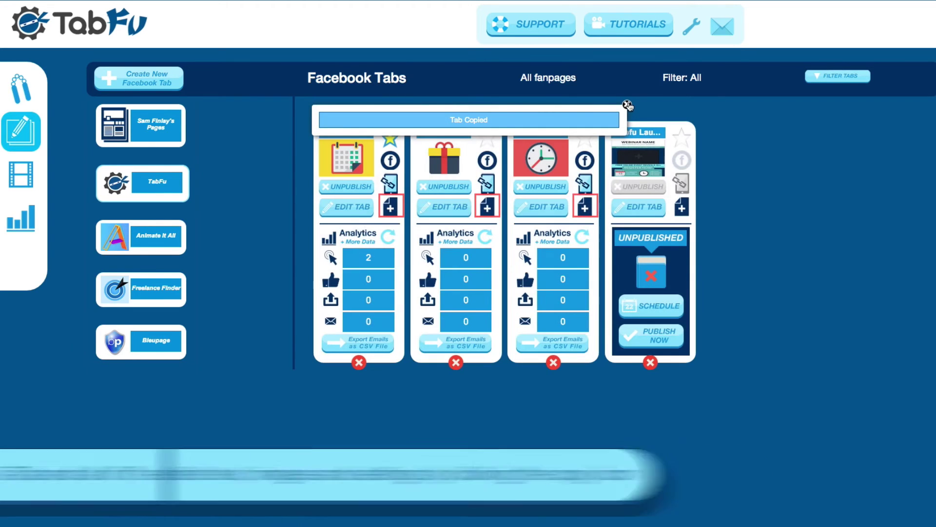
click(627, 105)
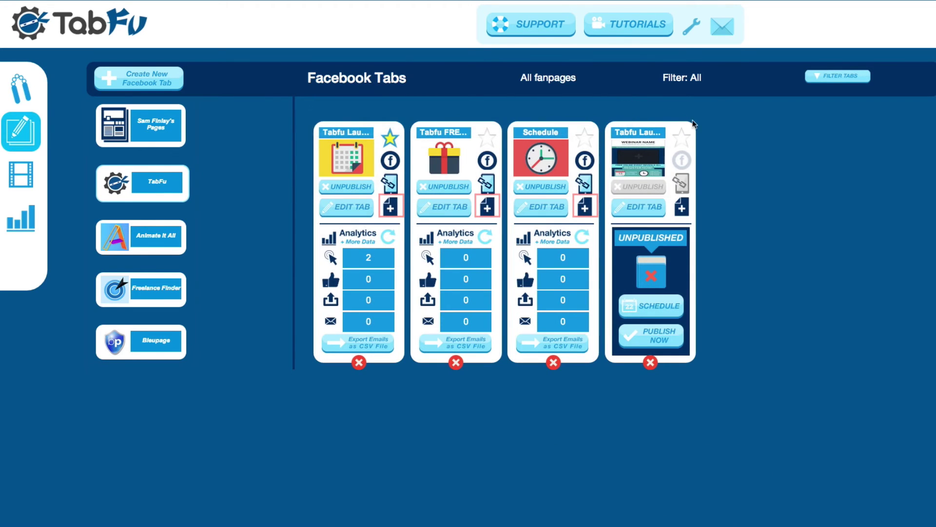
click(651, 210)
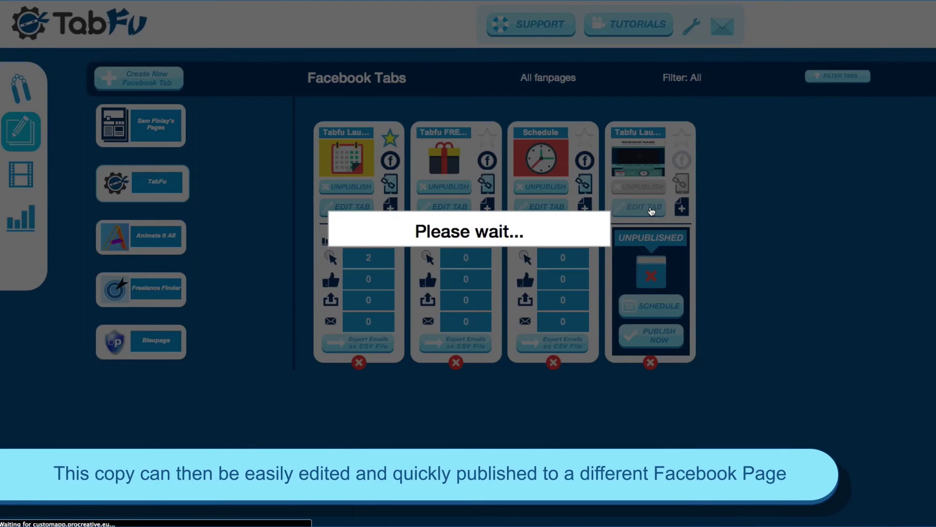
scroll(659, 286, down, 3)
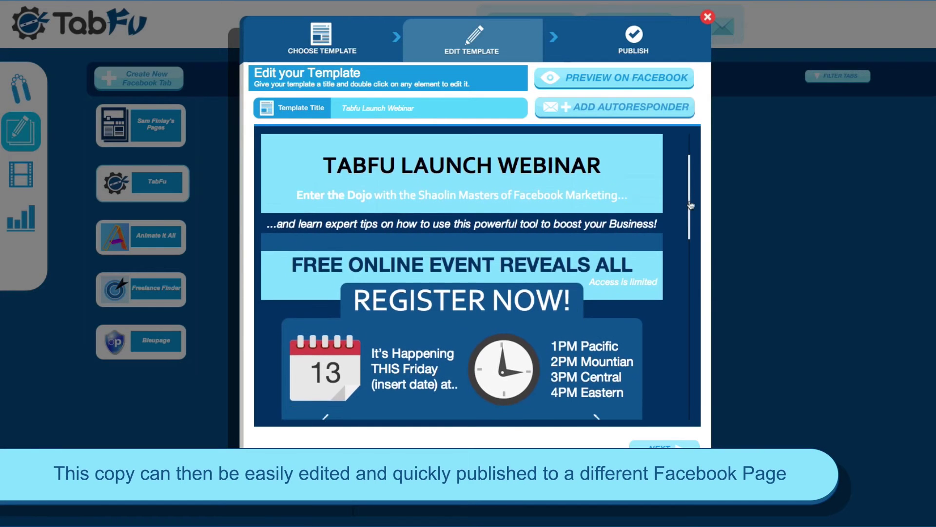
scroll(656, 281, down, 2)
click(658, 444)
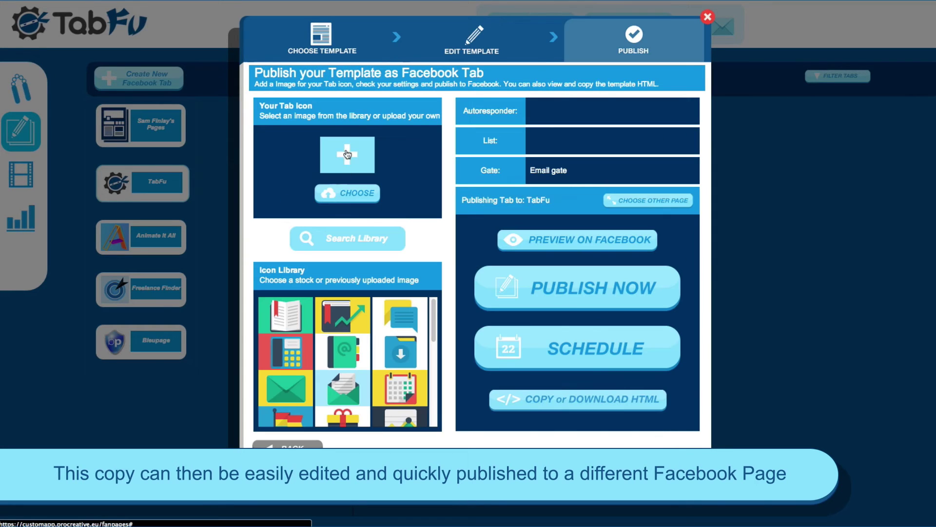
Publish the copy with the calendar icon to the Animate It All page
click(403, 388)
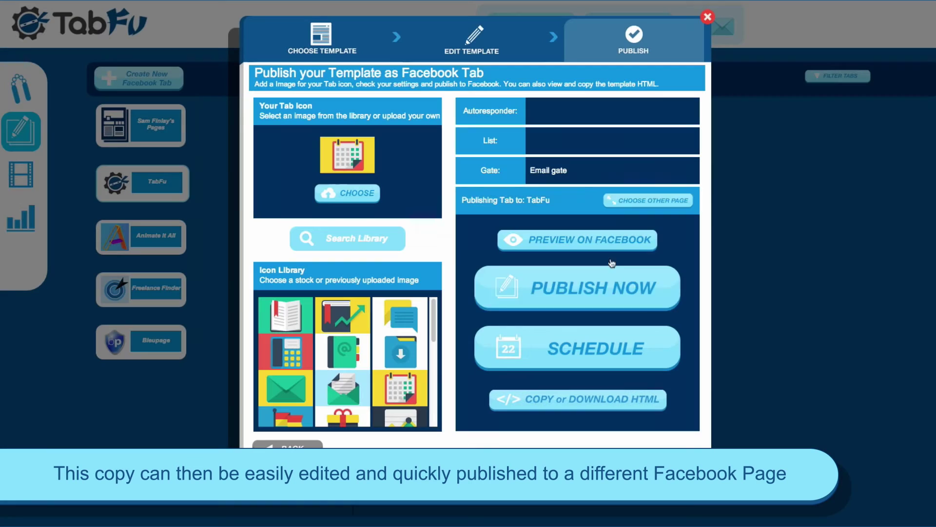
click(649, 200)
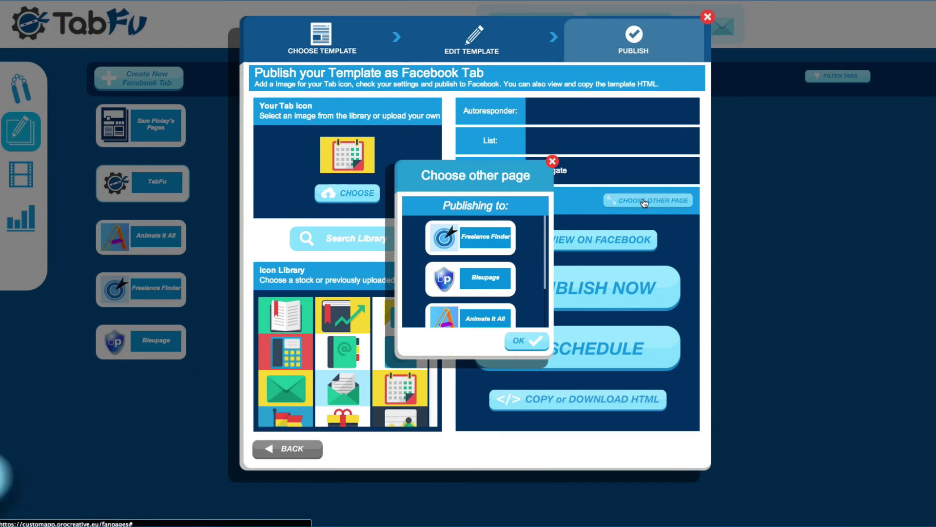
click(493, 317)
click(537, 340)
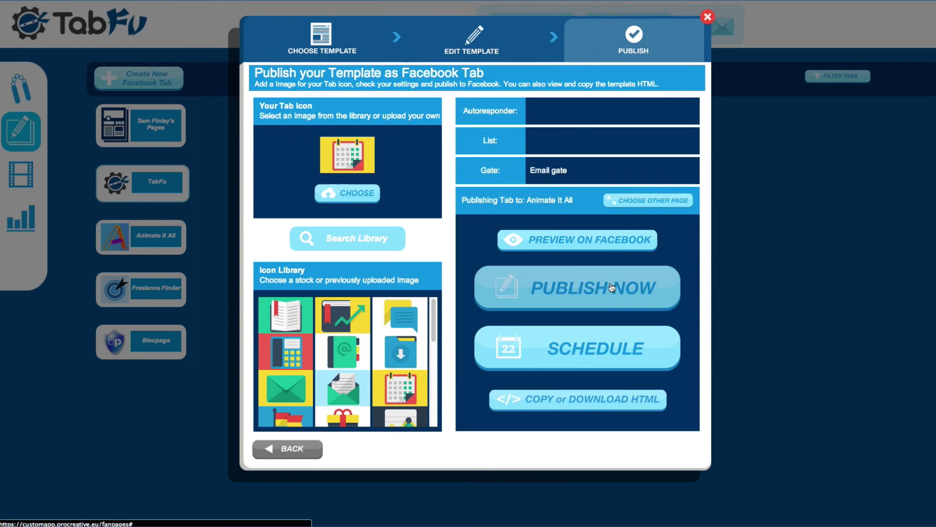
click(609, 287)
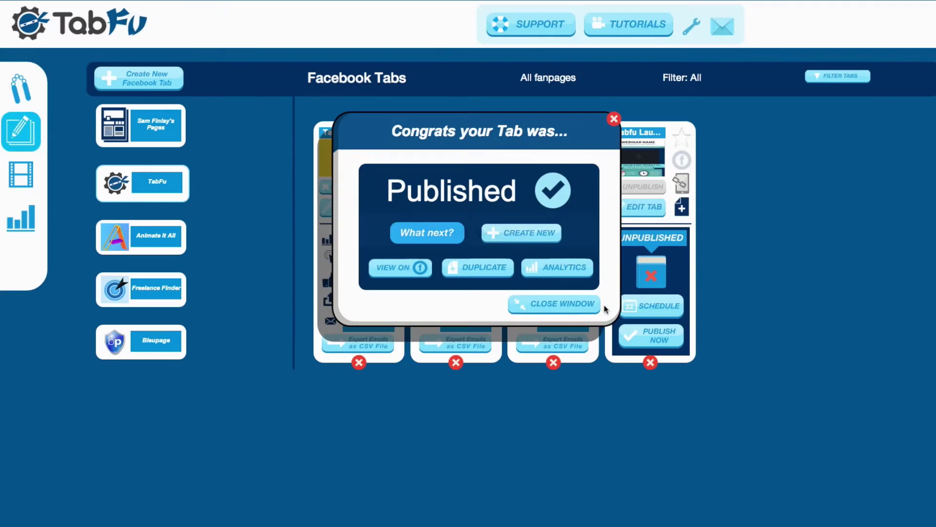
click(579, 304)
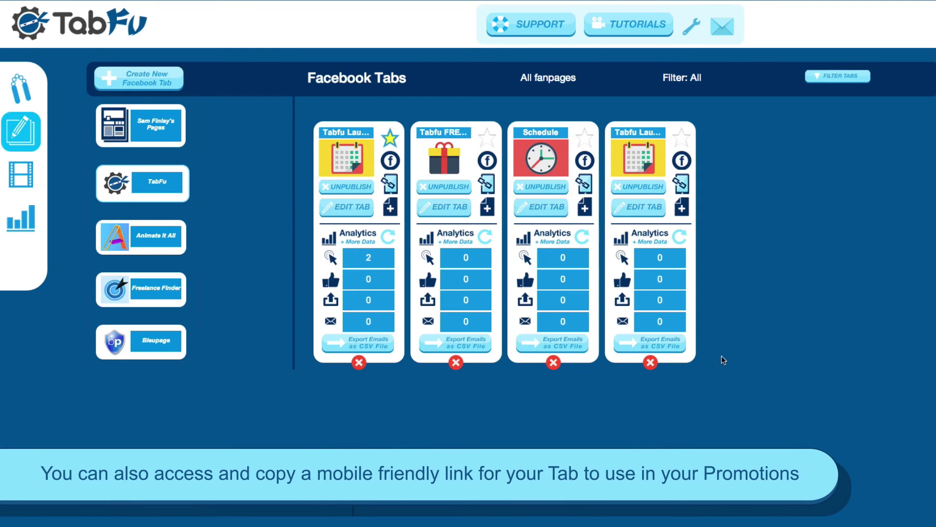
Copy the new tab's mobile-friendly link
click(683, 185)
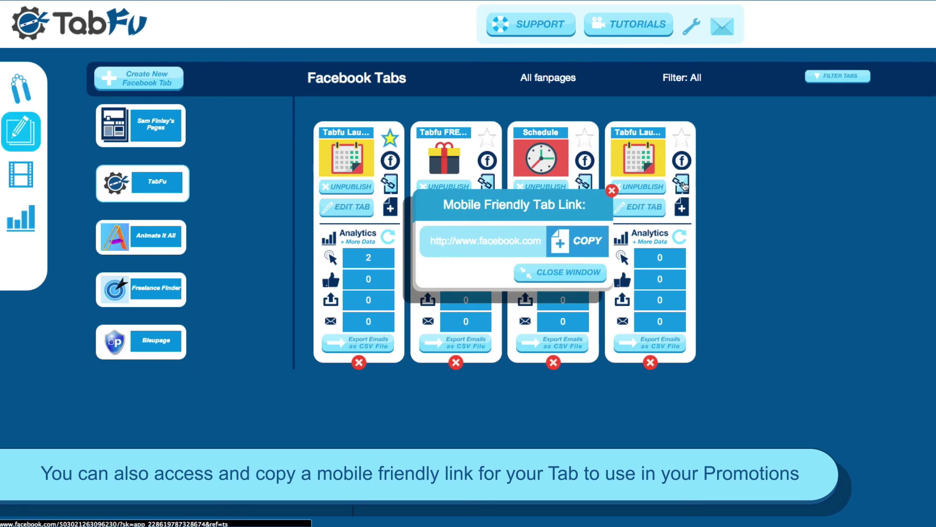
click(563, 242)
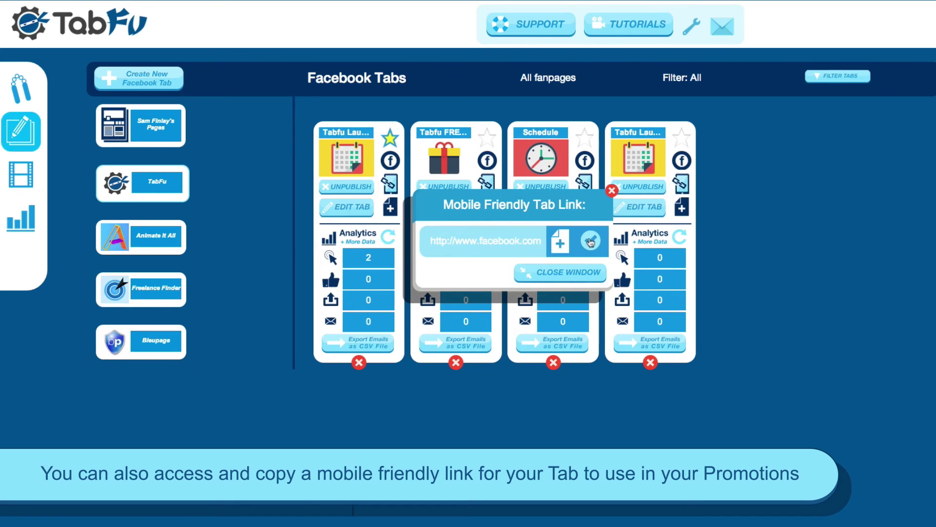
click(582, 274)
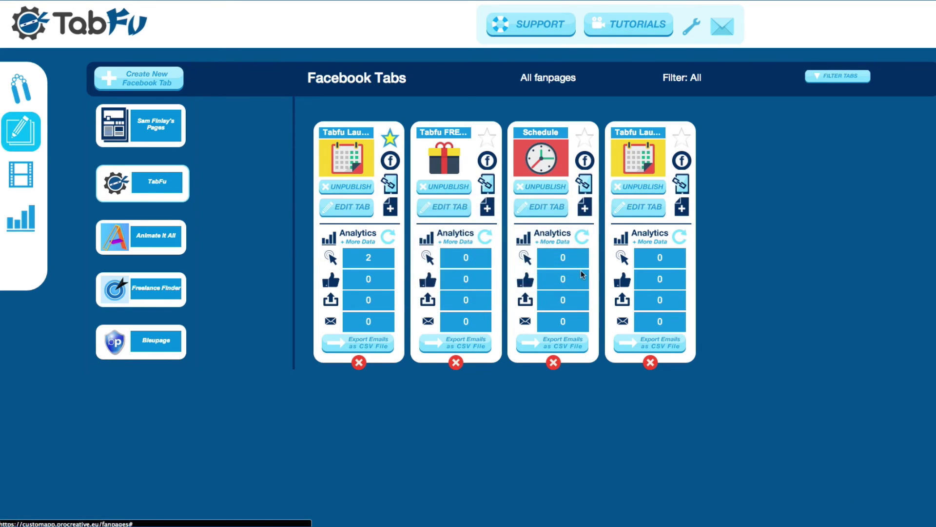